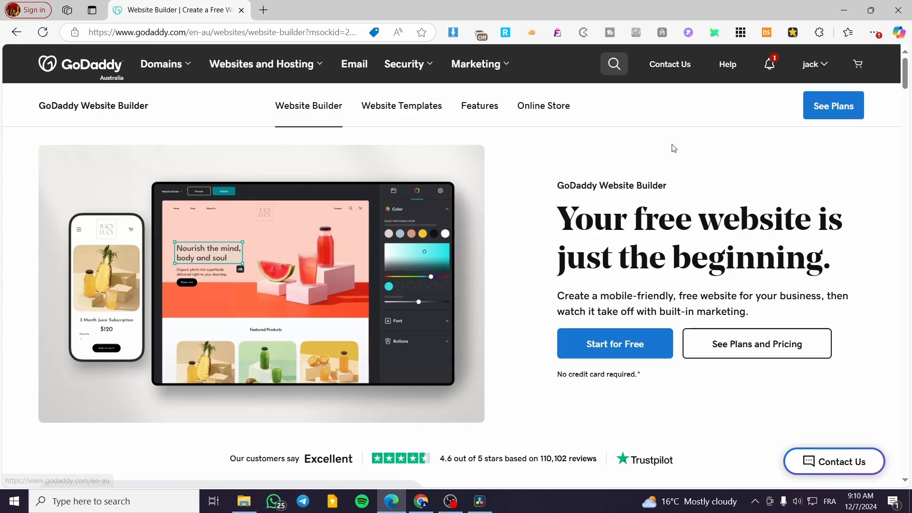
Step: Visit the Website Builder page, and go to the account's My Products list
left_click(271, 71)
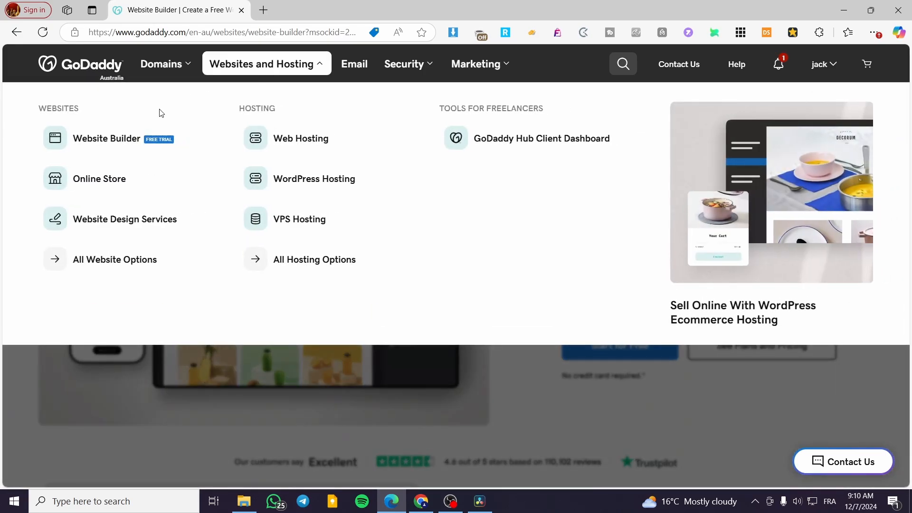
left_click(88, 146)
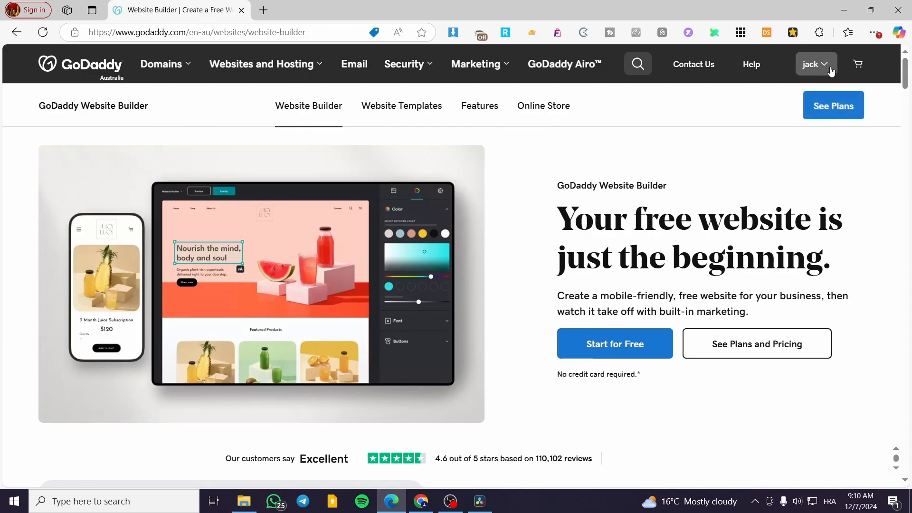
left_click(830, 70)
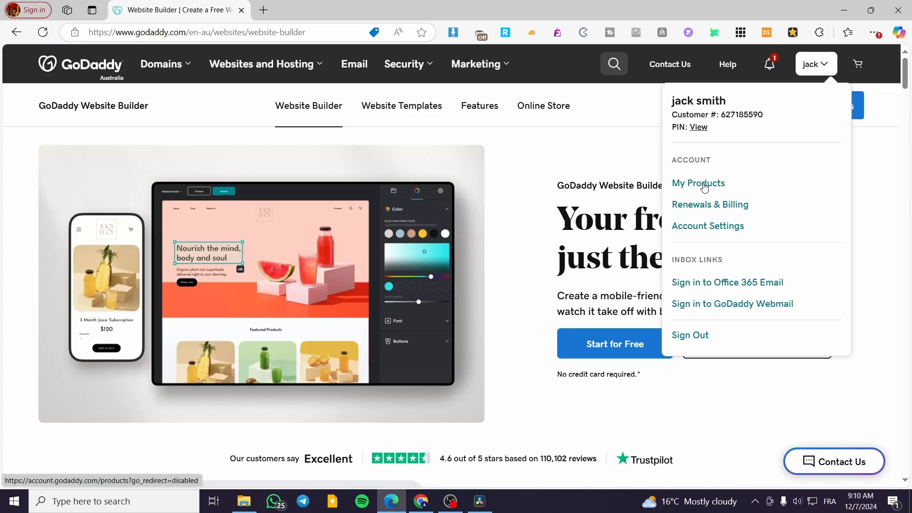
left_click(697, 189)
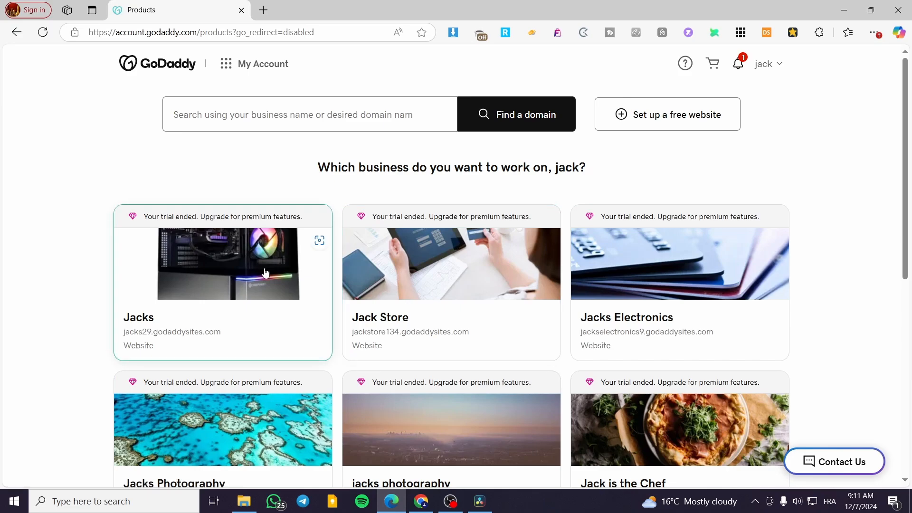
Step: Open the Jack Store business, dismiss the upgrade plans, and open its website for editing
left_click(430, 270)
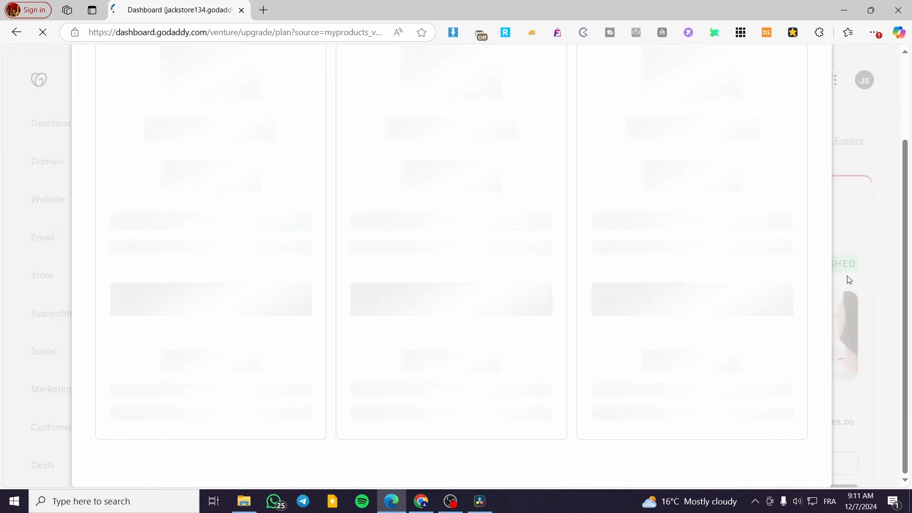
scroll(868, 192, "up", 1)
left_click(815, 80)
scroll(532, 266, "down", 1)
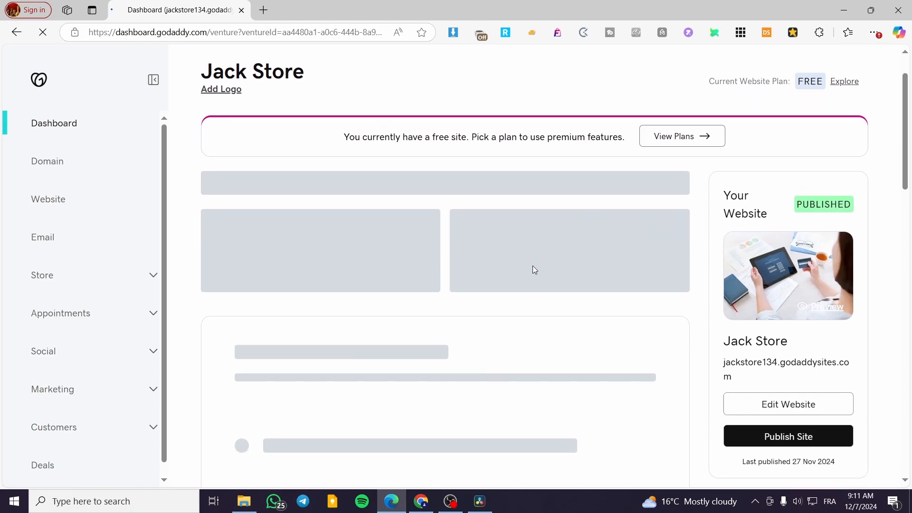
left_click(789, 404)
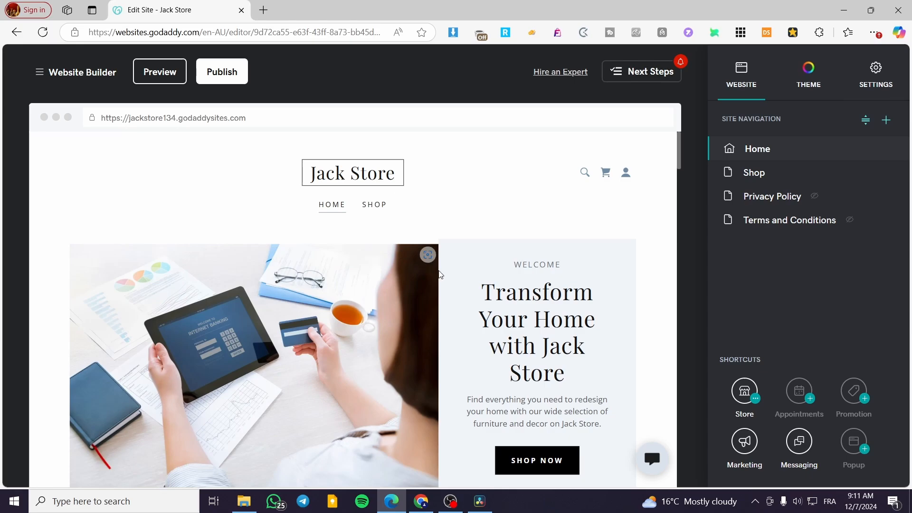
Step: Dismiss the premium plan offer and look over the options for adding a new item to the site navigation
scroll(346, 299, "down", 4)
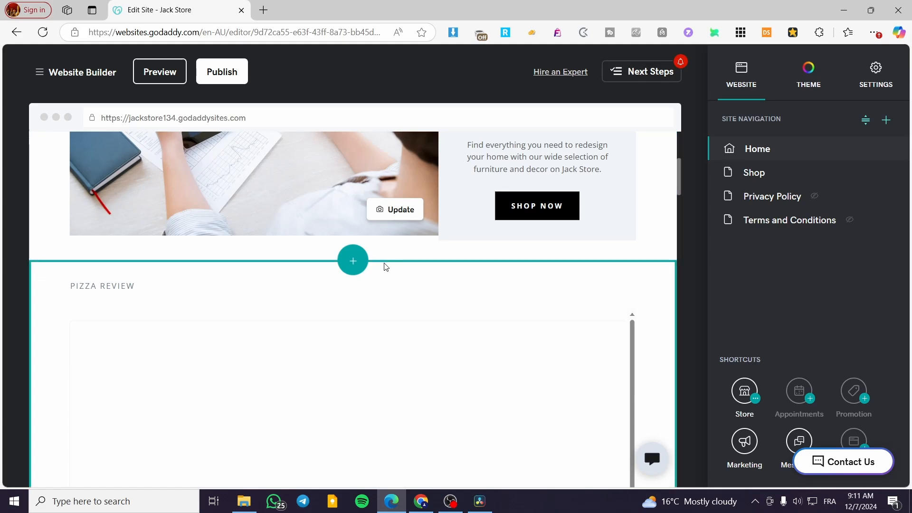
left_click(885, 123)
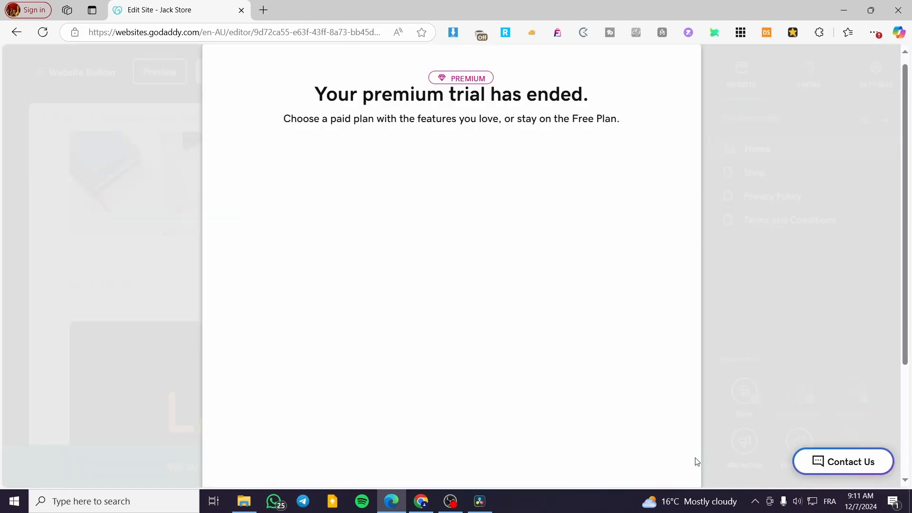
left_click(696, 456)
left_click(688, 57)
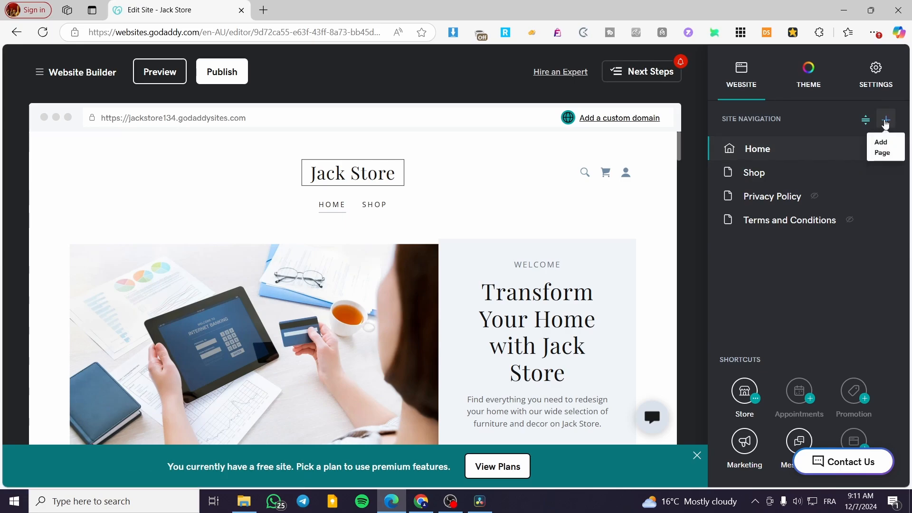
left_click(886, 121)
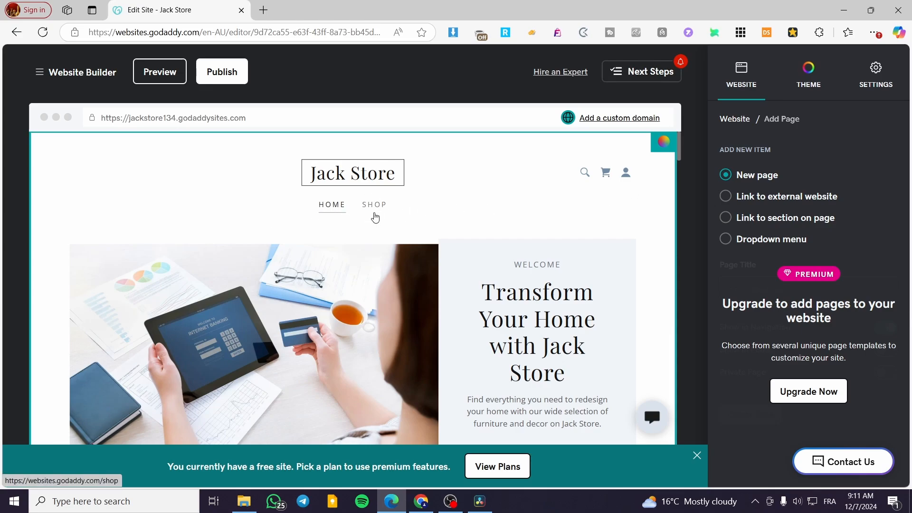
left_click(725, 85)
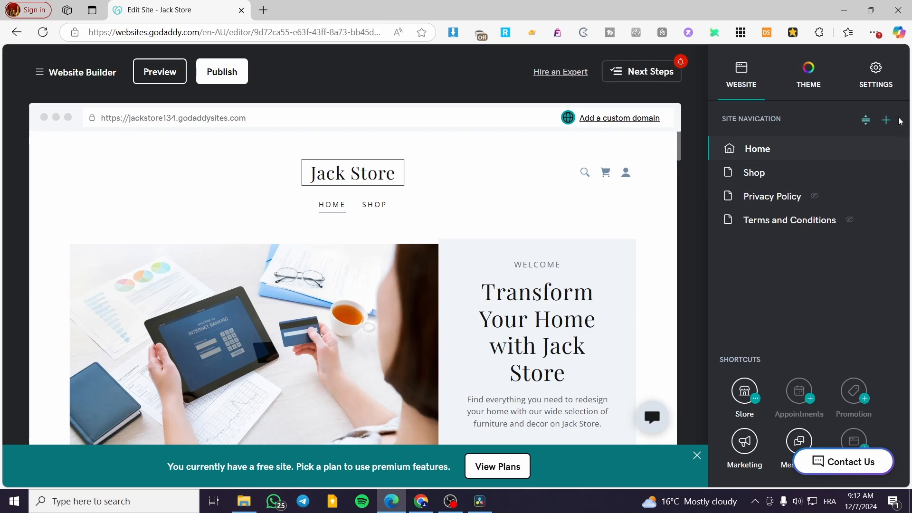
Step: Start a new dropdown menu in the site navigation containing the Shop, Terms and Conditions, and Privacy Policy pages
left_click(886, 121)
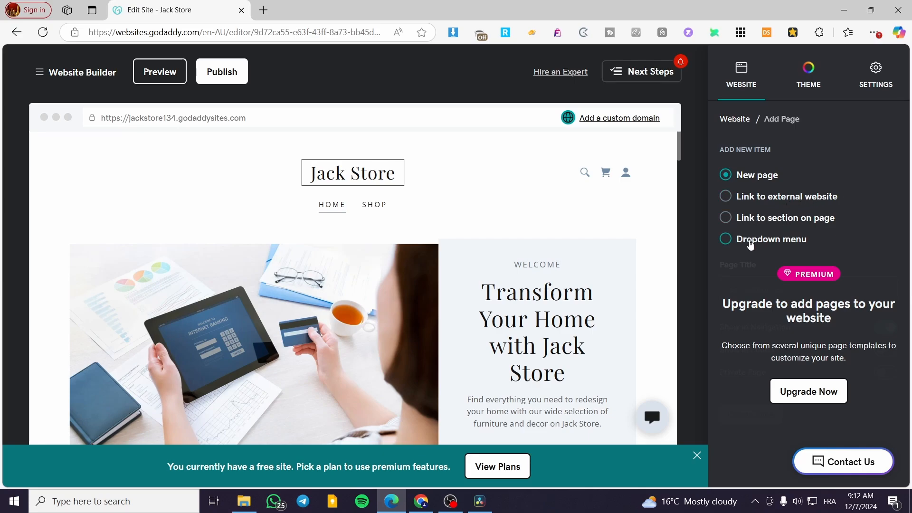
left_click(751, 240)
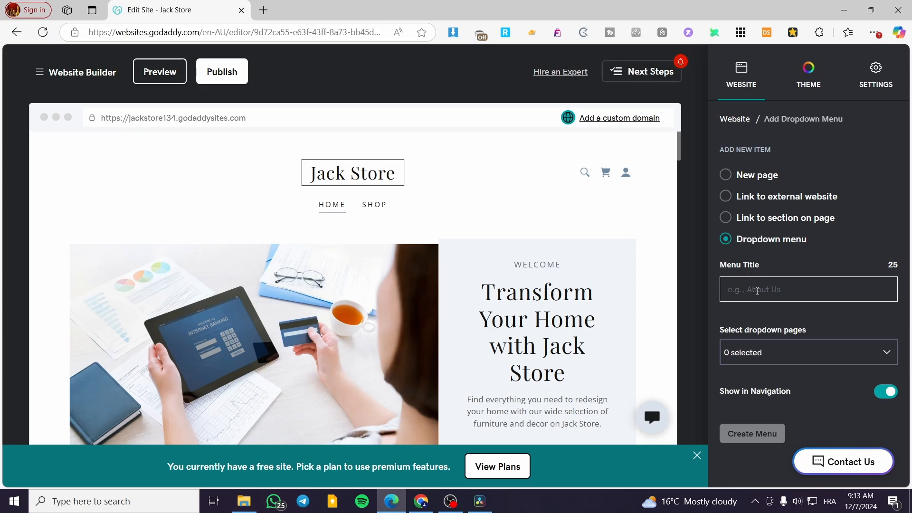
left_click(788, 359)
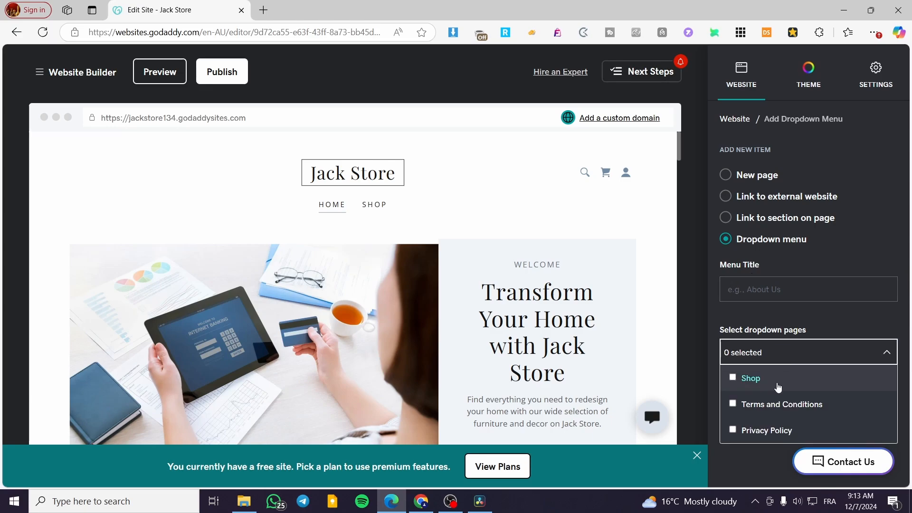
left_click(733, 380)
left_click(733, 404)
left_click(733, 430)
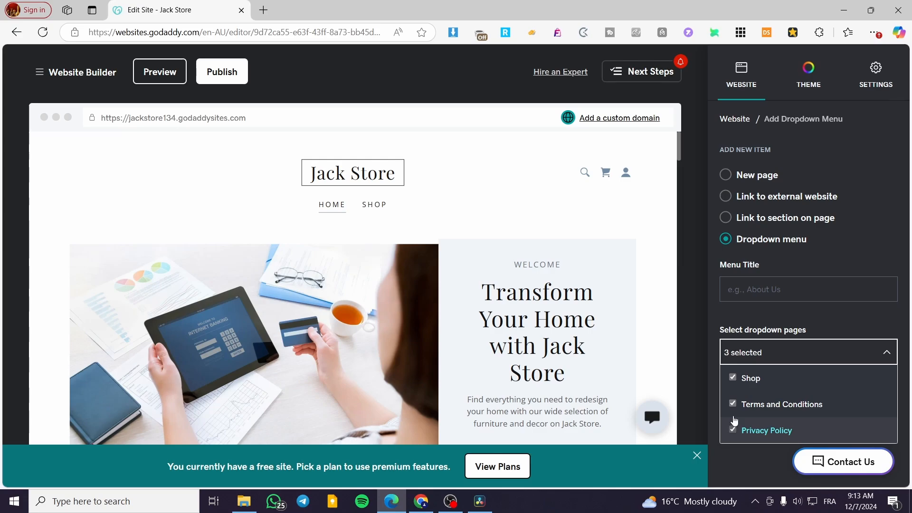
left_click(737, 348)
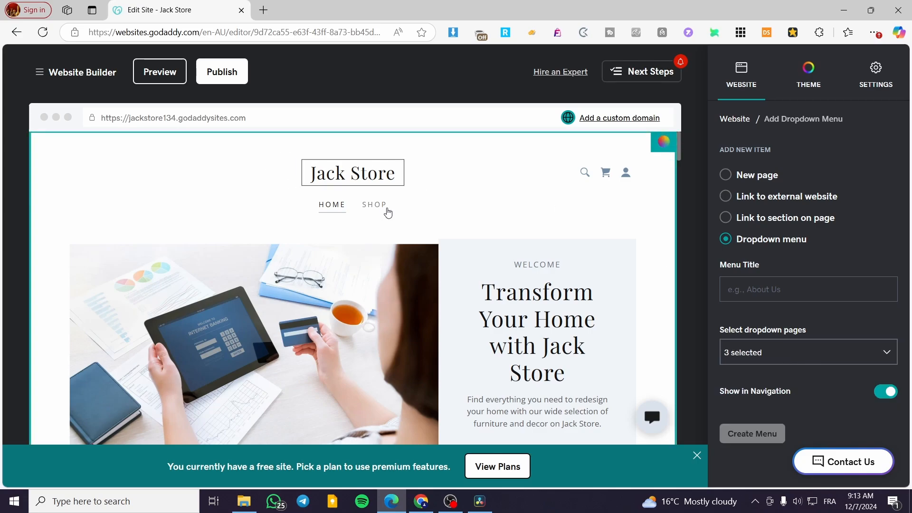
left_click(784, 360)
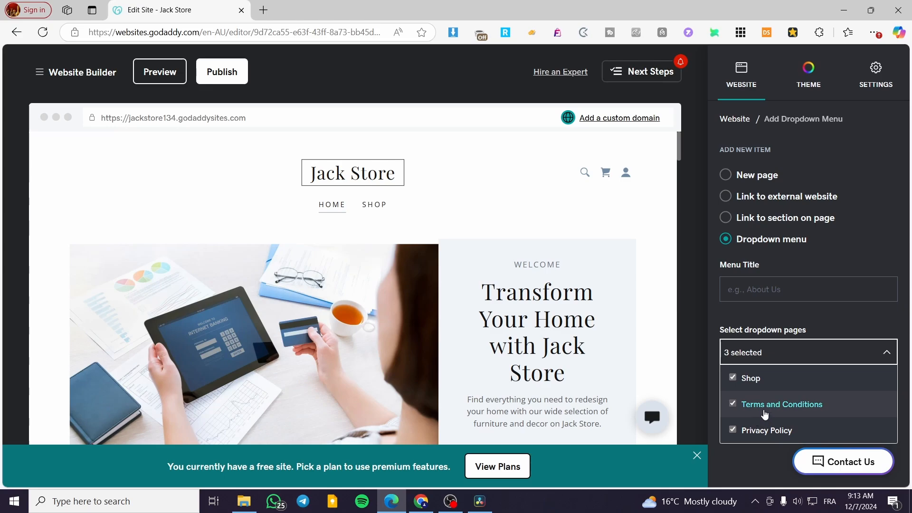
left_click(841, 318)
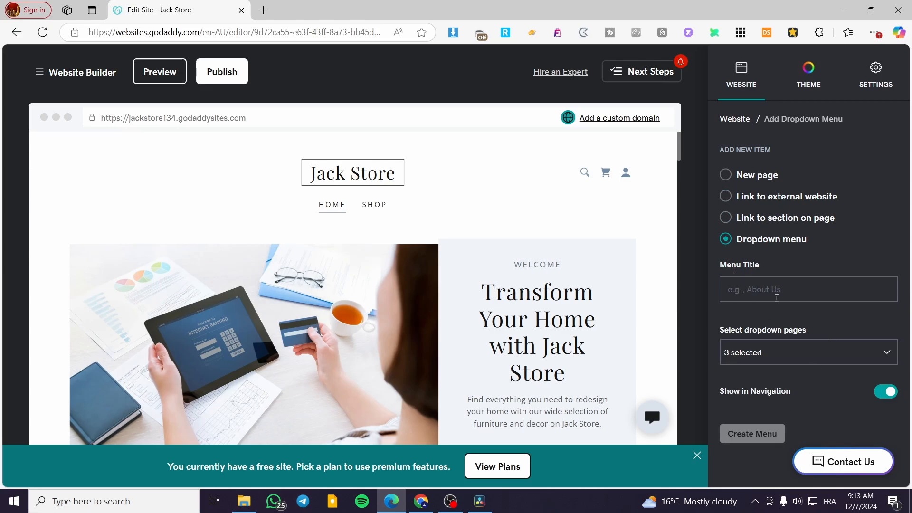
Step: Title the dropdown menu "Topics" and create it
left_click(783, 290)
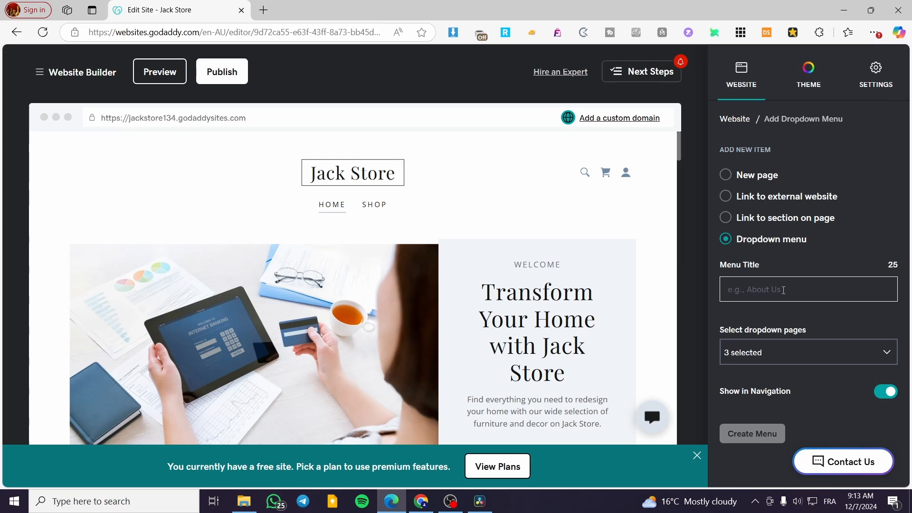
type("Topics")
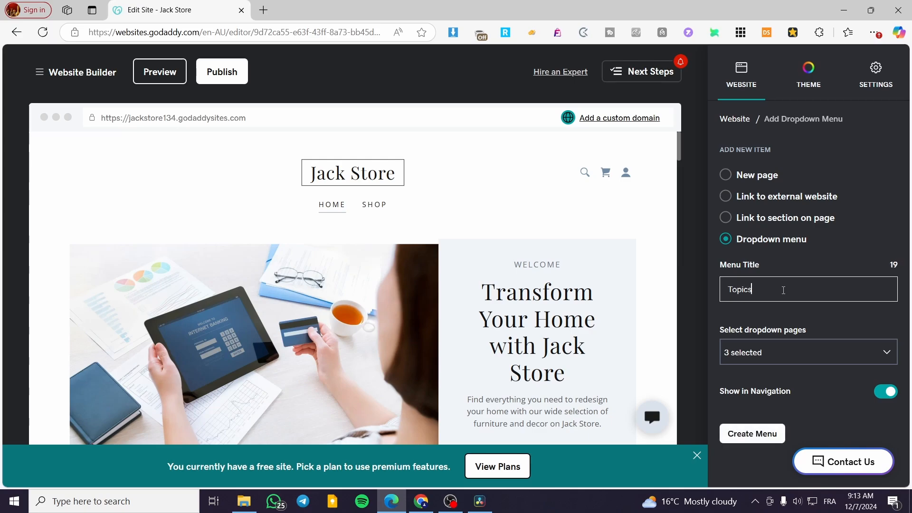
left_click(758, 435)
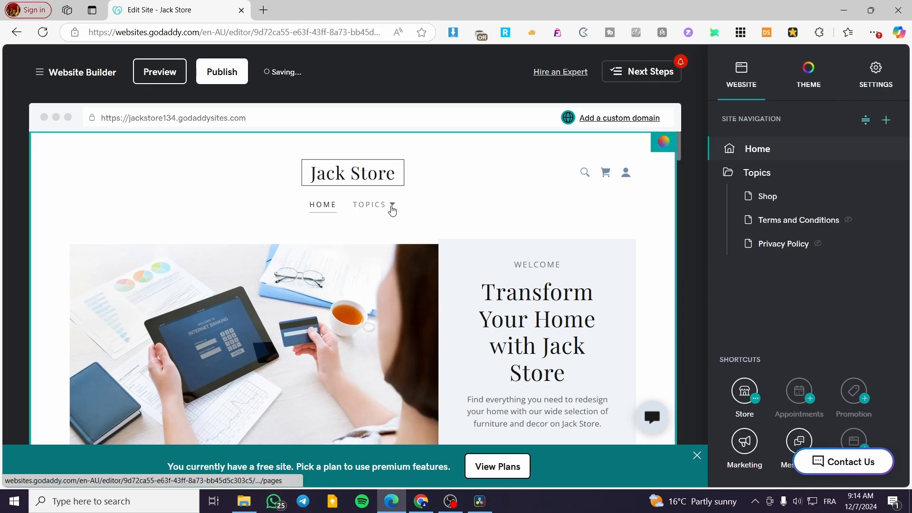
Step: Check which pages the new Topics dropdown lists in the site header
left_click(393, 206)
left_click(391, 205)
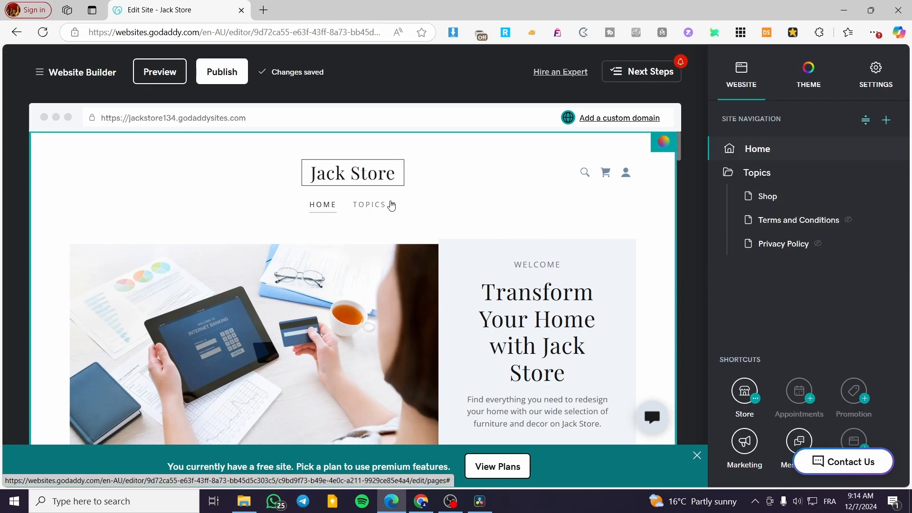
left_click(392, 206)
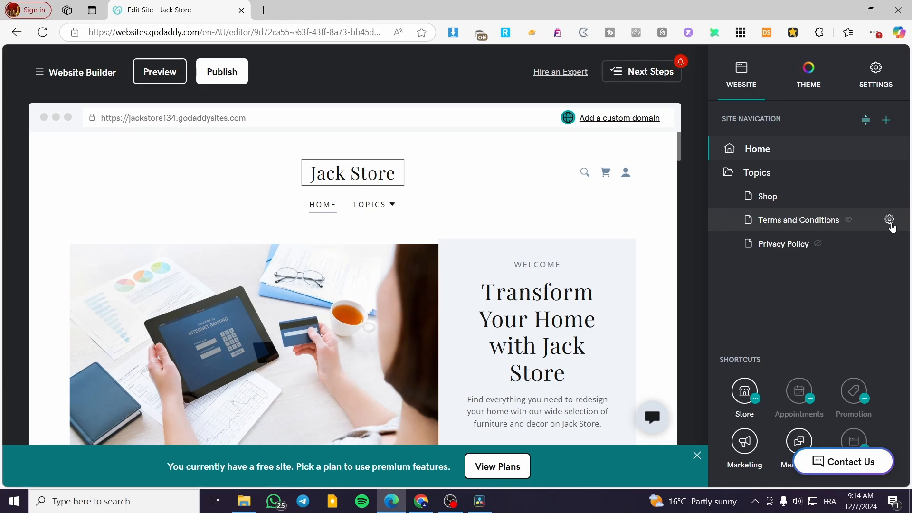
Step: Turn on Show in Navigation for the Terms and Conditions page
left_click(890, 220)
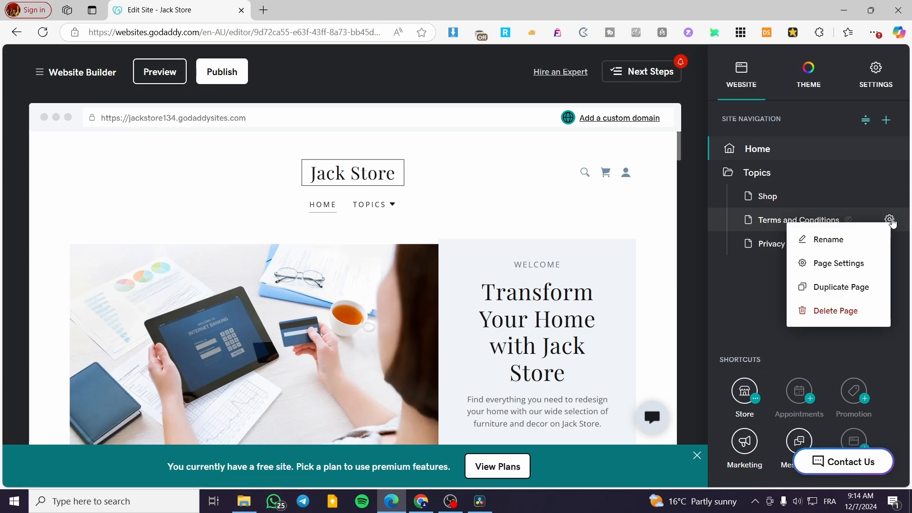
left_click(871, 262)
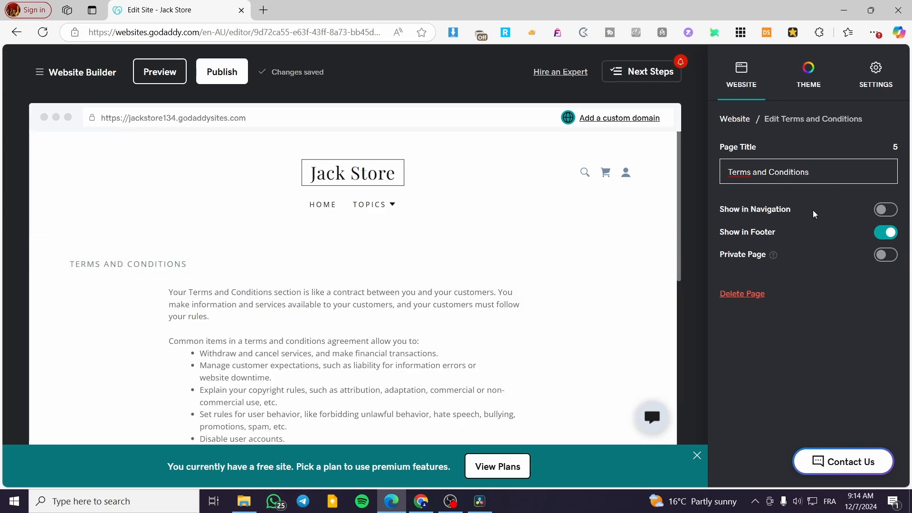
left_click(886, 210)
left_click(739, 118)
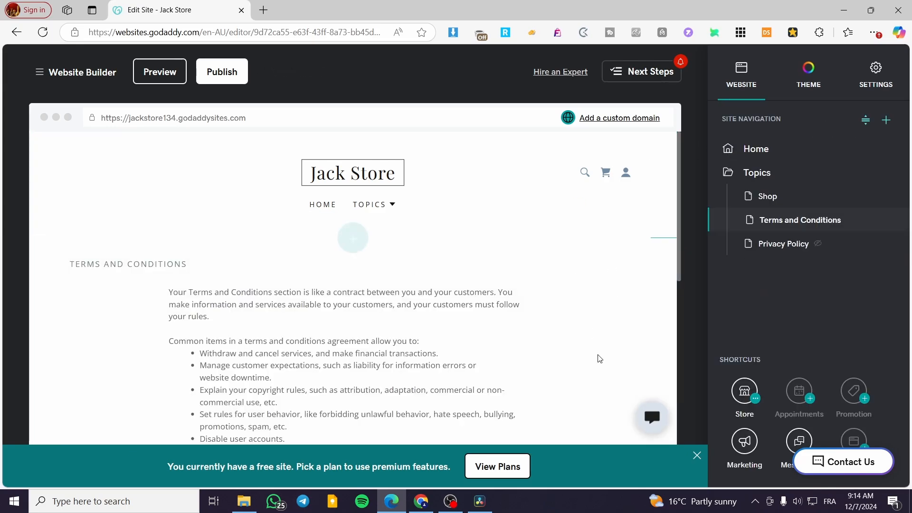
Step: Turn on Show in Navigation for the Privacy Policy page
left_click(889, 243)
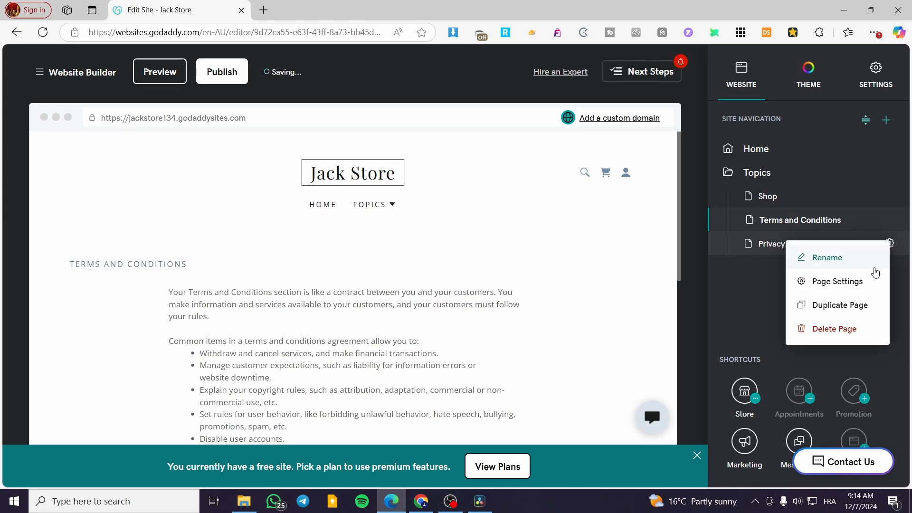
left_click(862, 284)
left_click(889, 209)
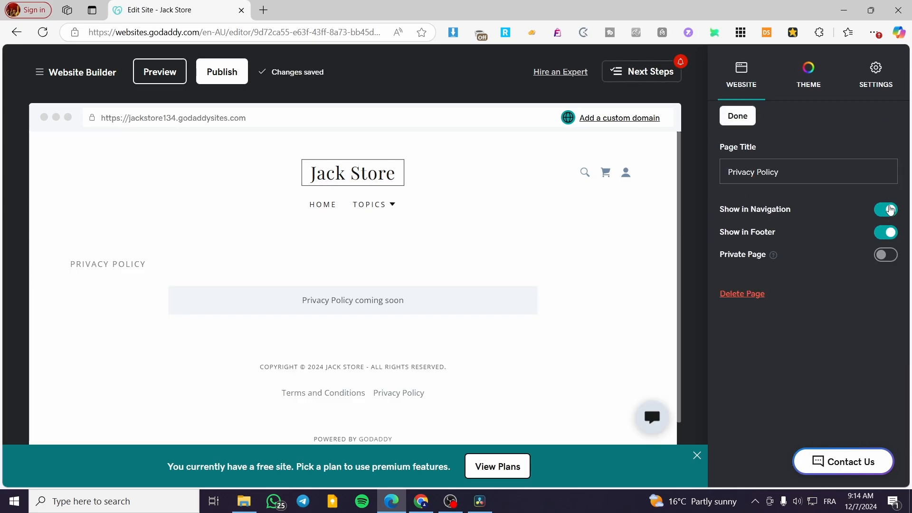
left_click(738, 117)
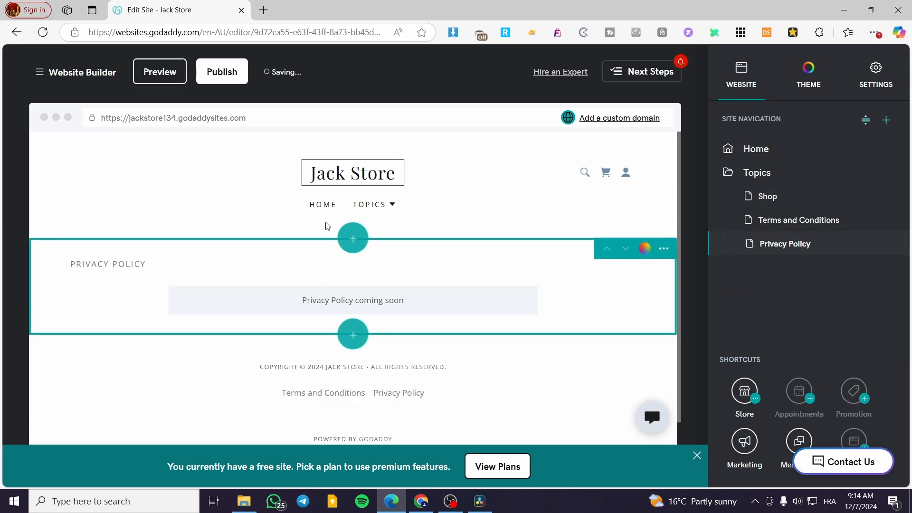
Step: Examine the Topics dropdown's page links in the header, on both the Privacy Policy and Home pages
left_click(393, 205)
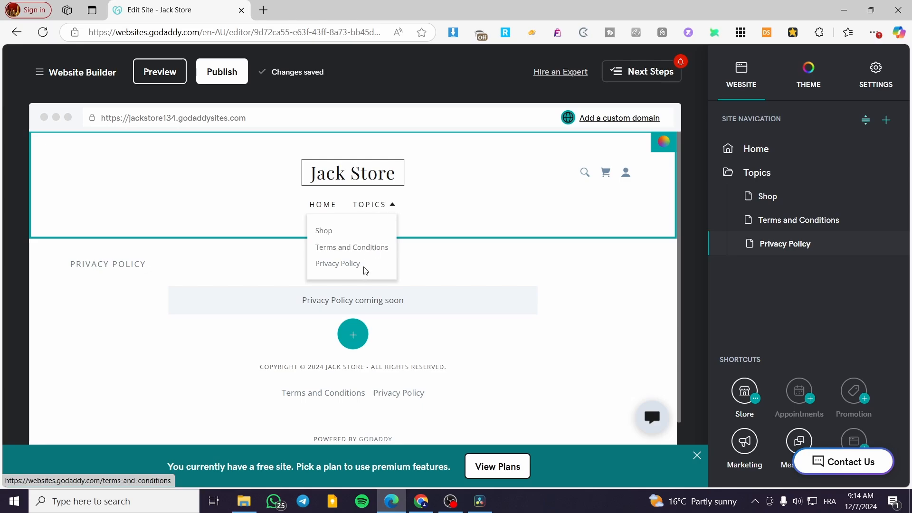
left_click(392, 204)
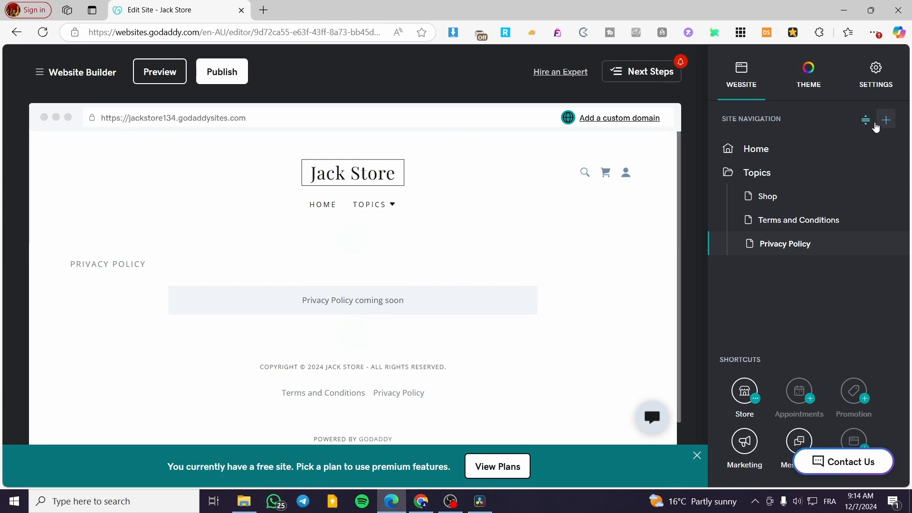
left_click(755, 148)
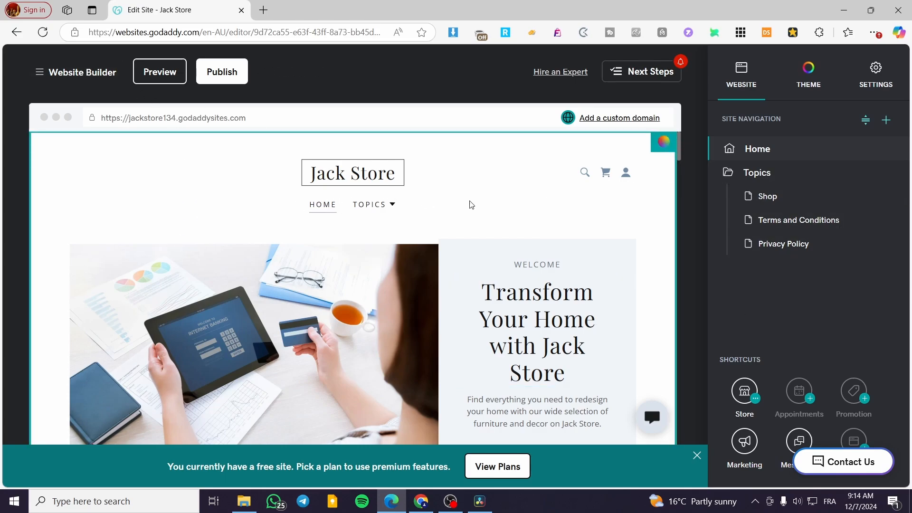
left_click(392, 205)
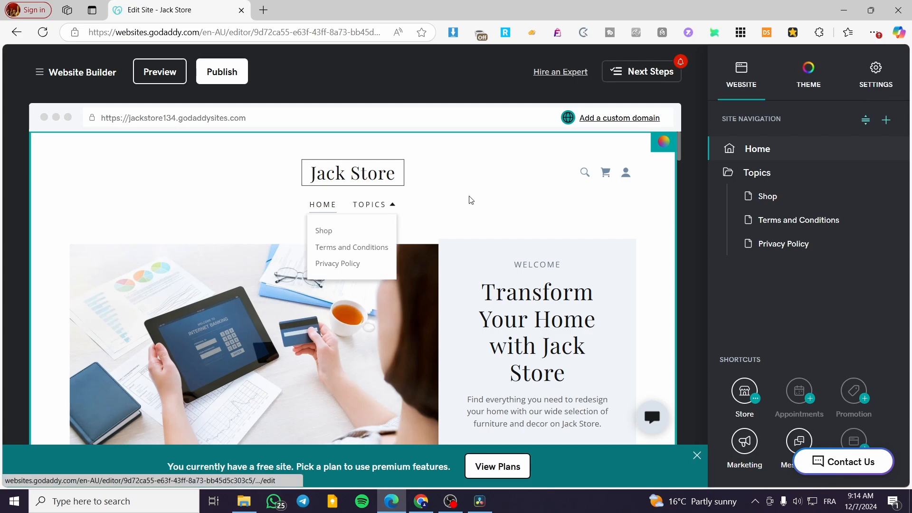
left_click(886, 119)
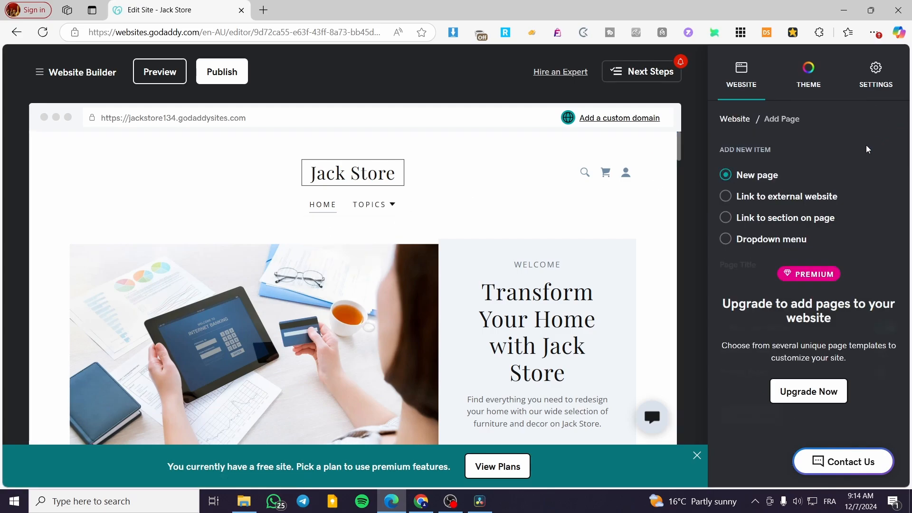
left_click(757, 240)
left_click(740, 119)
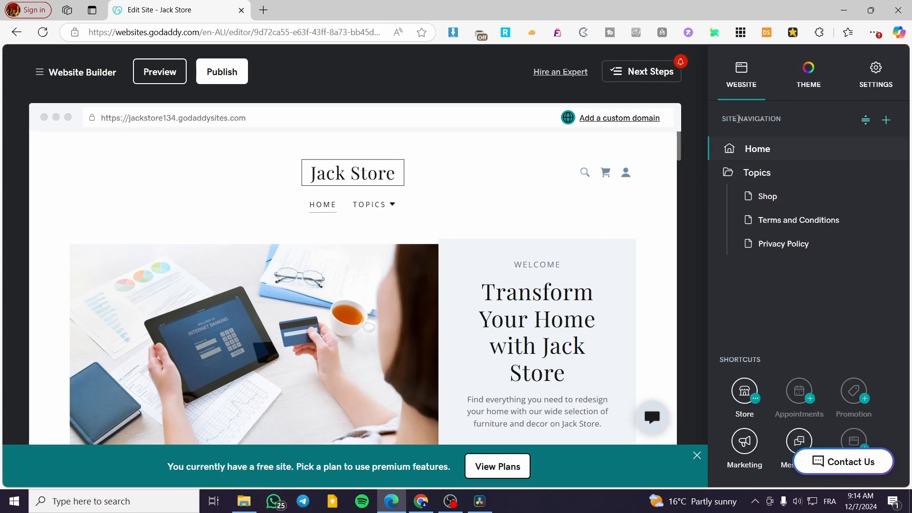